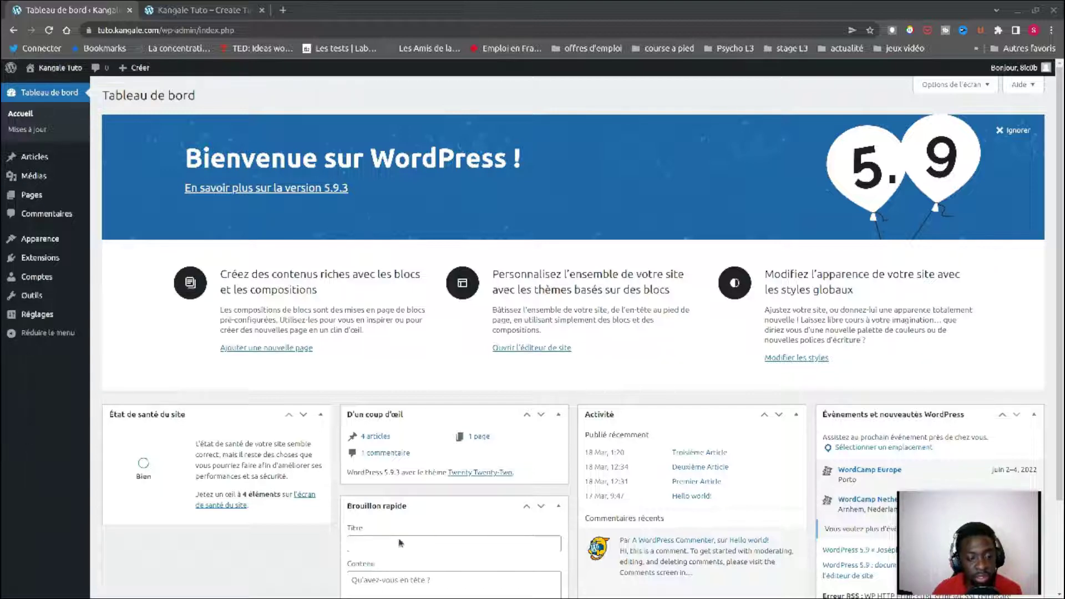
View the site's public front page in a separate browser tab, closing the duplicate tab, and return to the dashboard
scroll(594, 506, down, 2)
scroll(594, 506, up, 2)
mouse_move(44, 69)
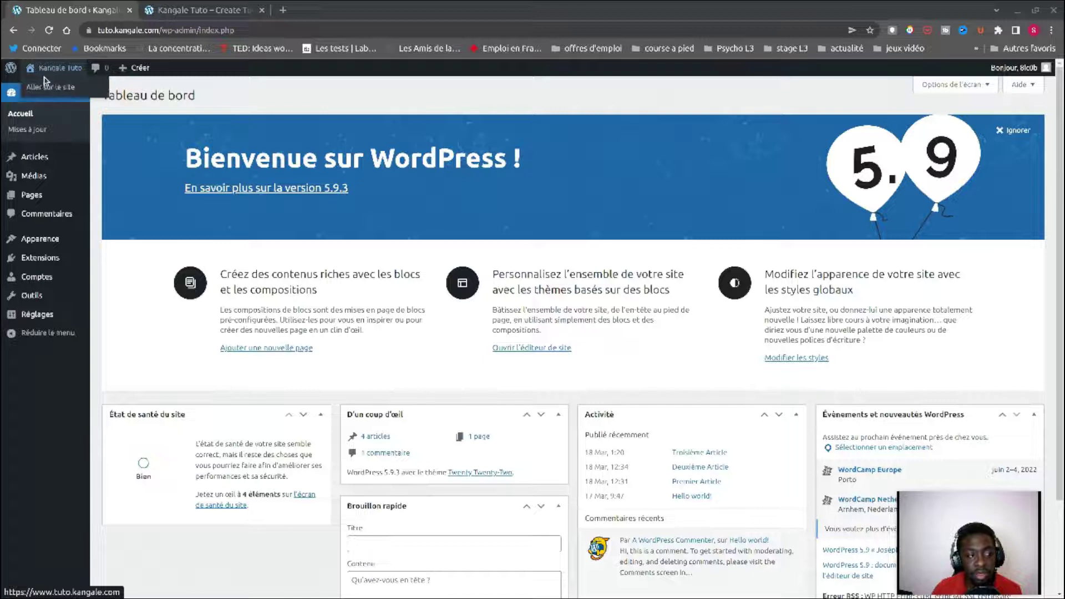
mouse_move(7, 70)
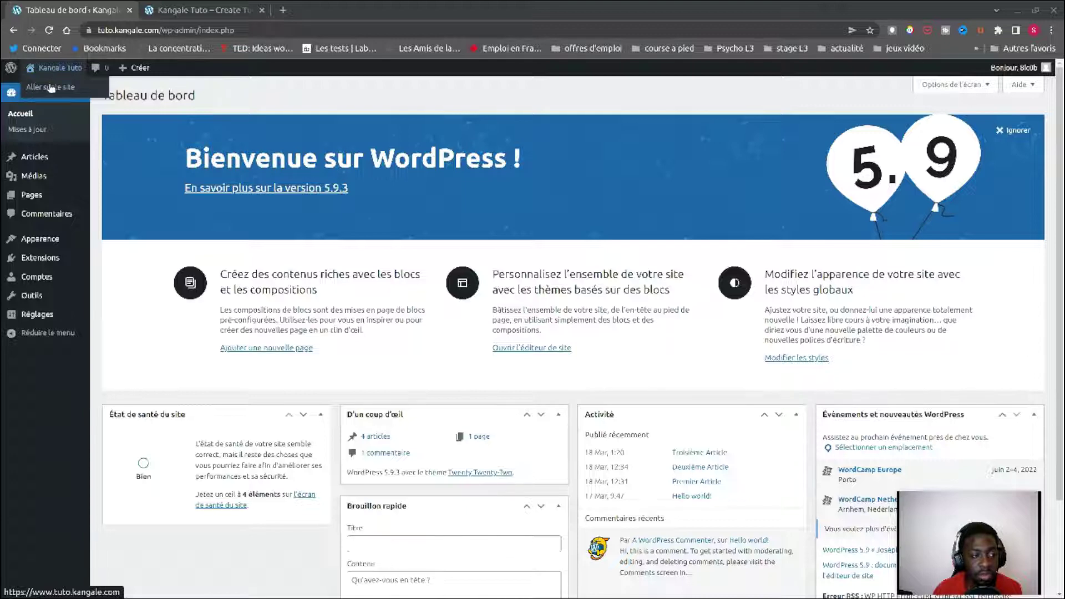
right_click(51, 86)
click(72, 95)
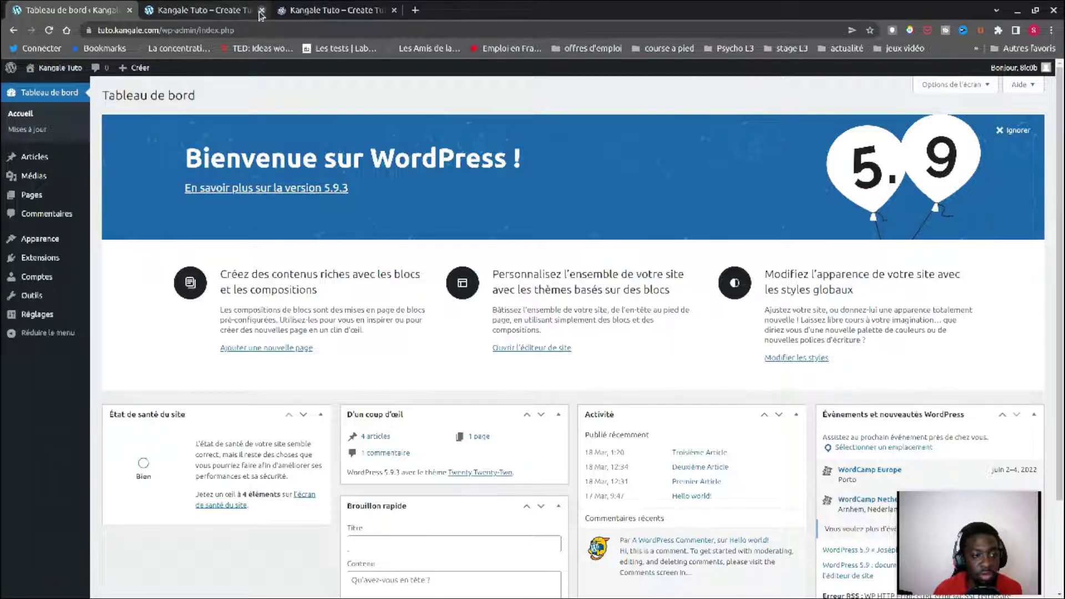
key(ctrl+Tab)
key(ctrl+w)
scroll(627, 340, down, 1)
scroll(564, 424, up, 1)
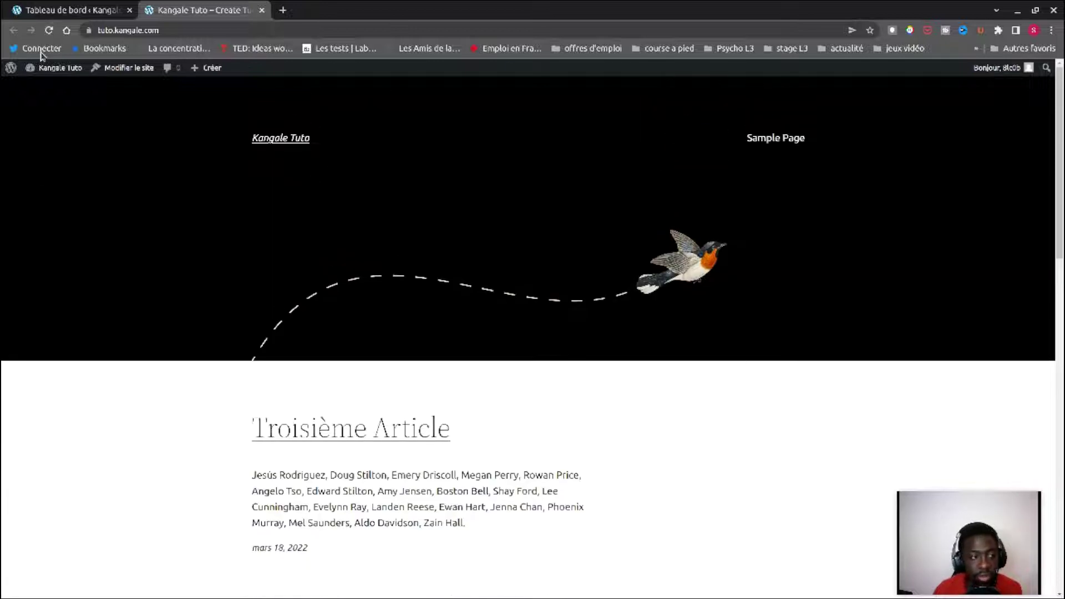
click(47, 16)
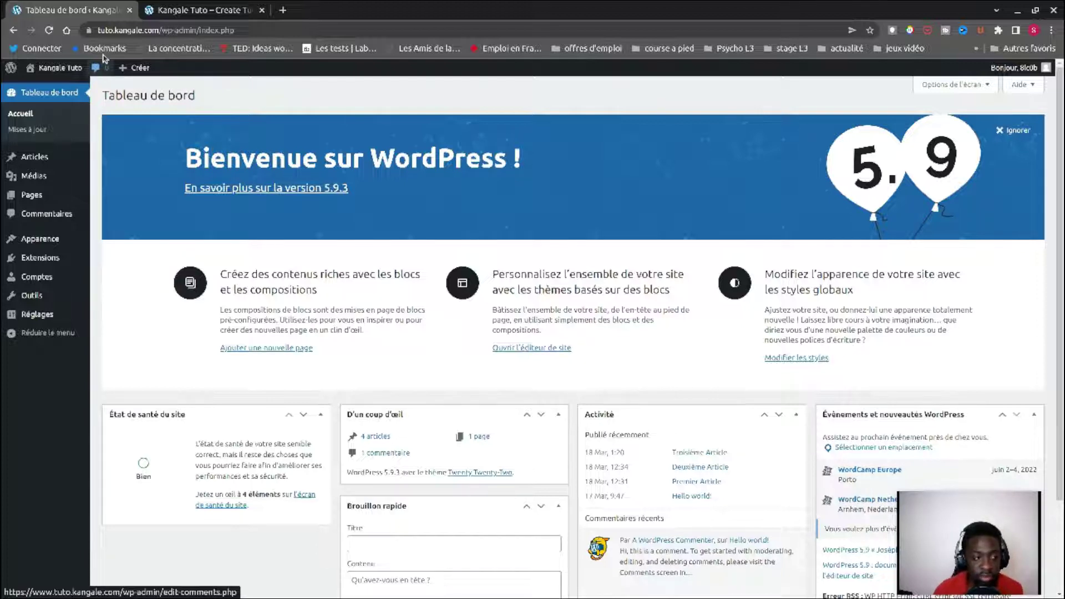
Open the dashboard's screen options and hide the Bienvenue panel
mouse_move(138, 69)
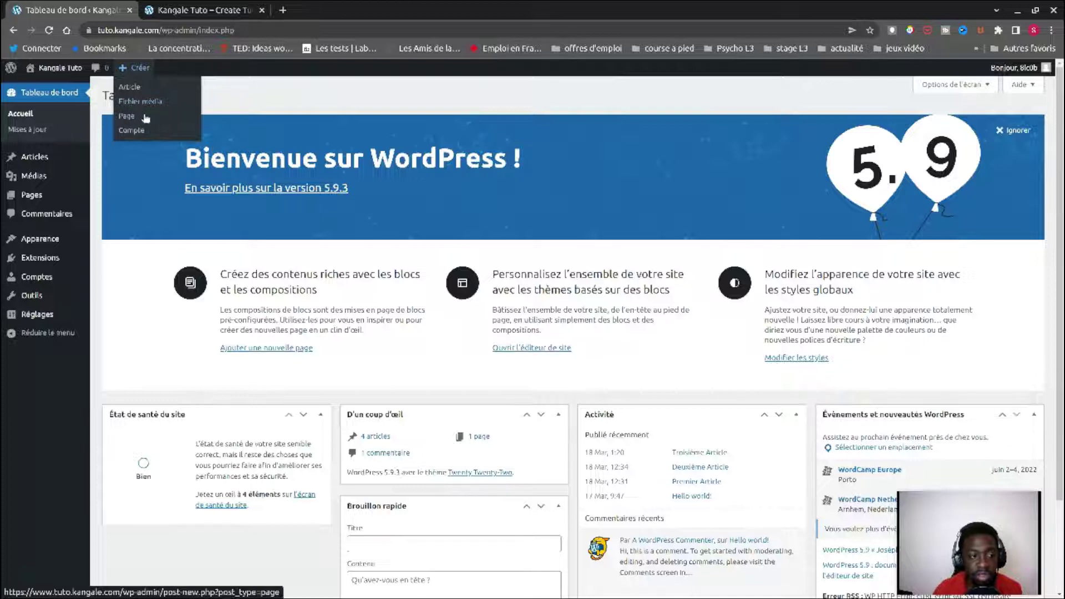
mouse_move(1007, 70)
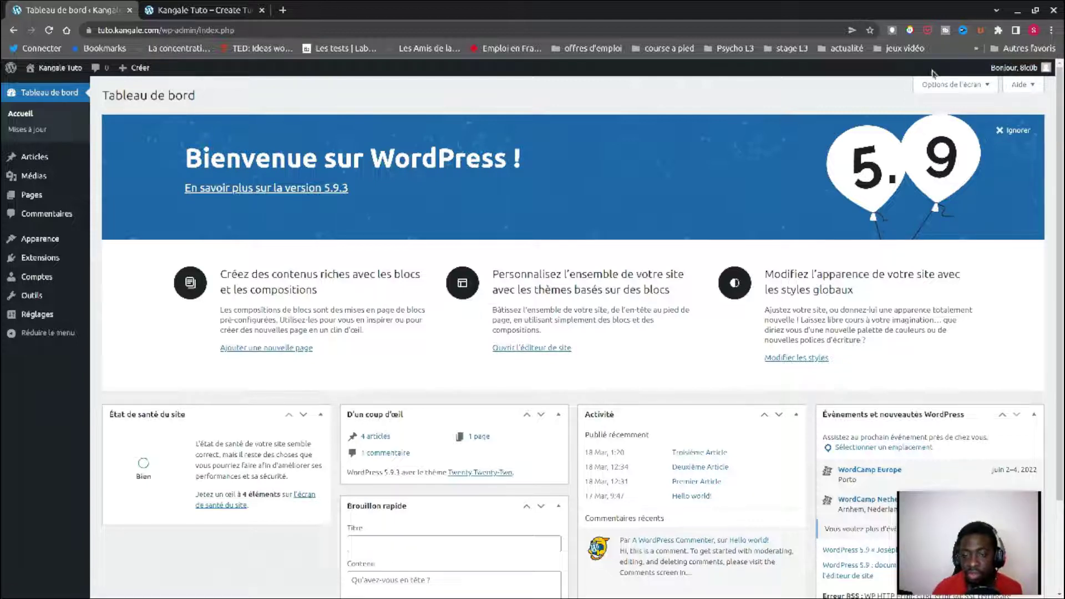
click(976, 86)
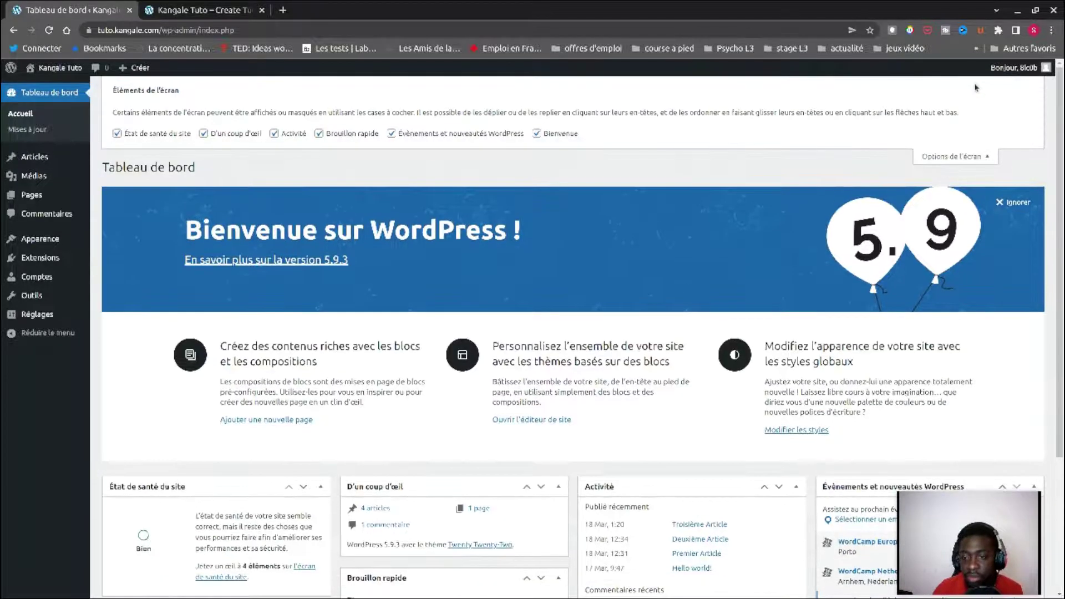
scroll(370, 298, down, 3)
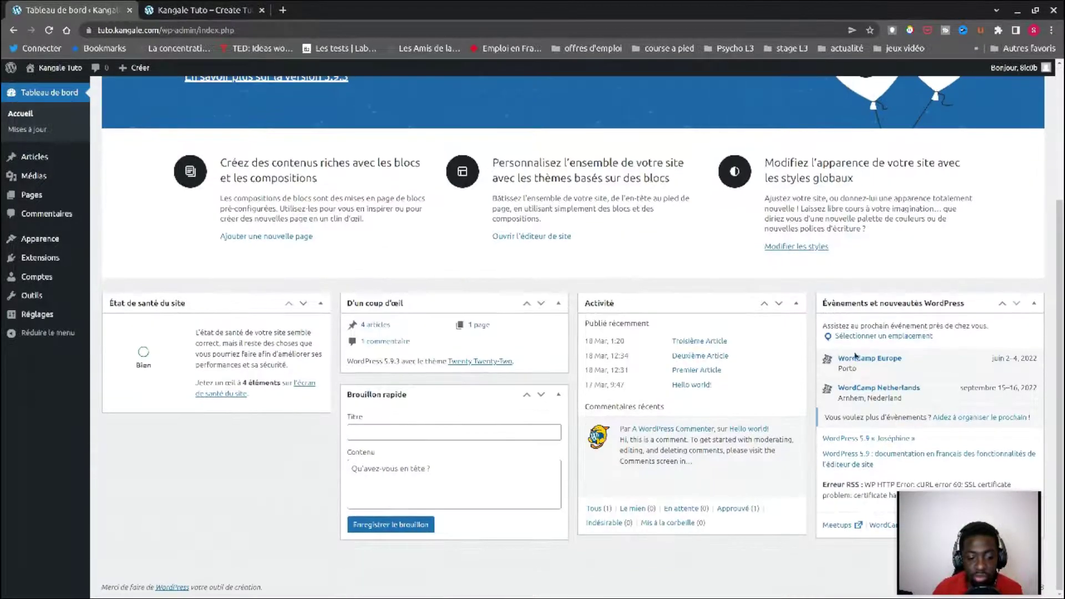
scroll(684, 423, up, 3)
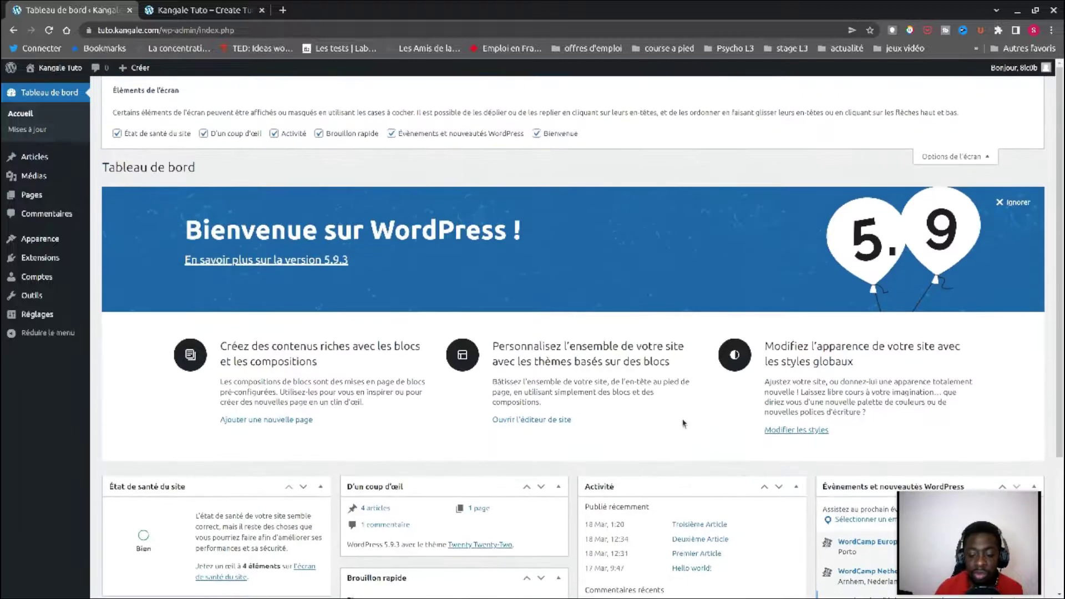
click(537, 134)
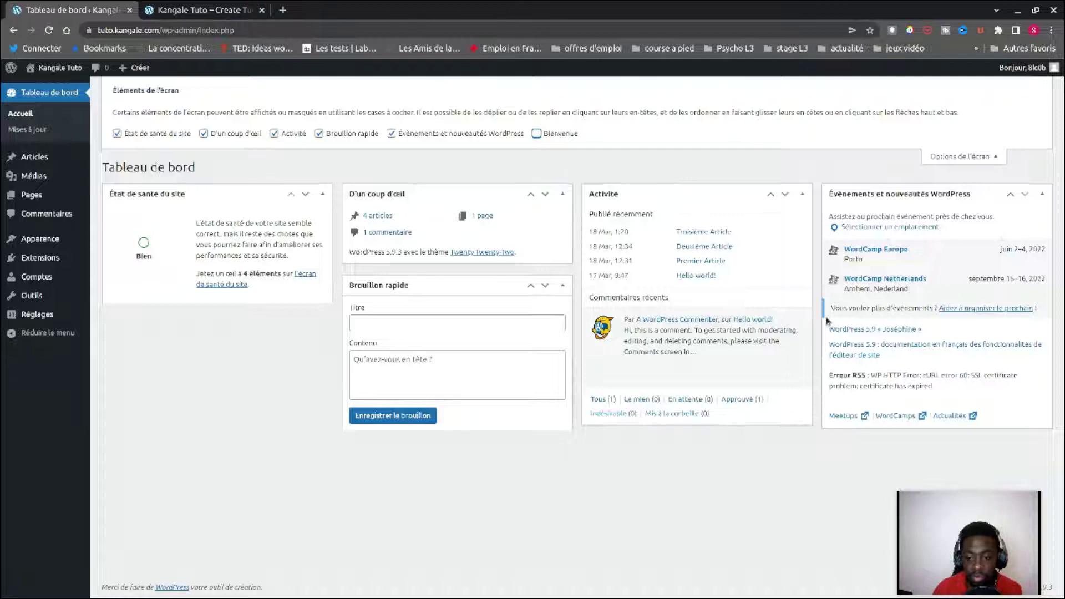
Hide the Brouillon rapide, Activité, D'un coup d'œil, État de santé du site and Événements et nouveautés WordPress blocks from the dashboard
click(334, 134)
click(334, 134)
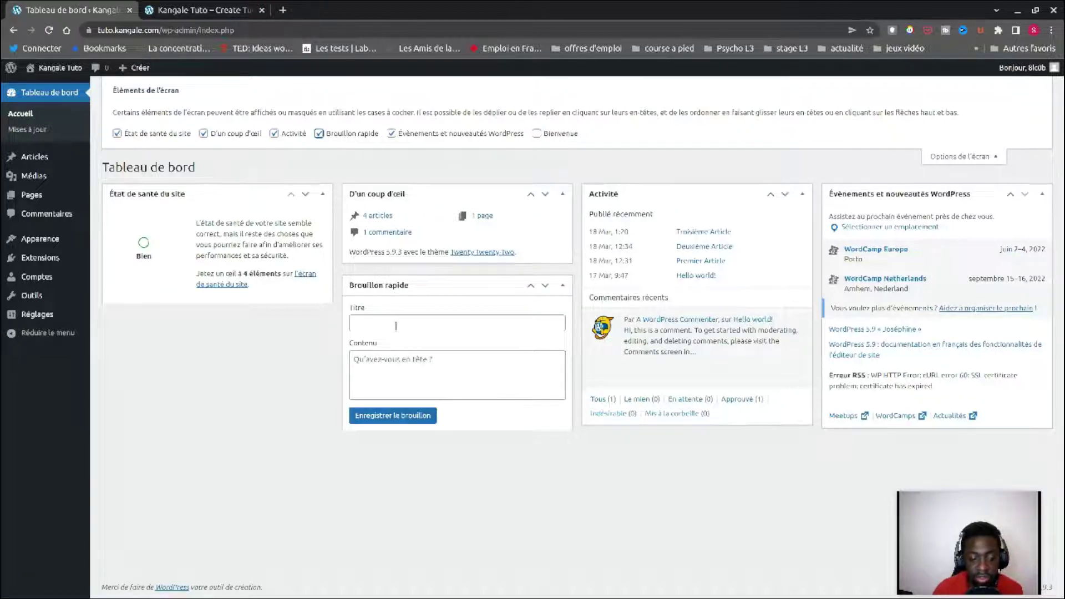
click(343, 133)
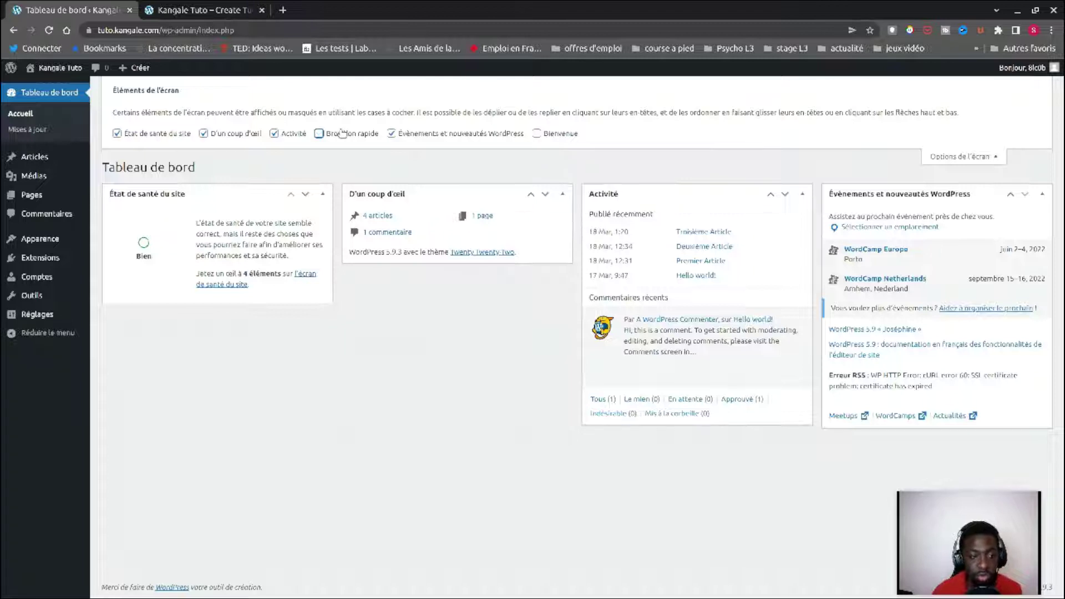
click(290, 134)
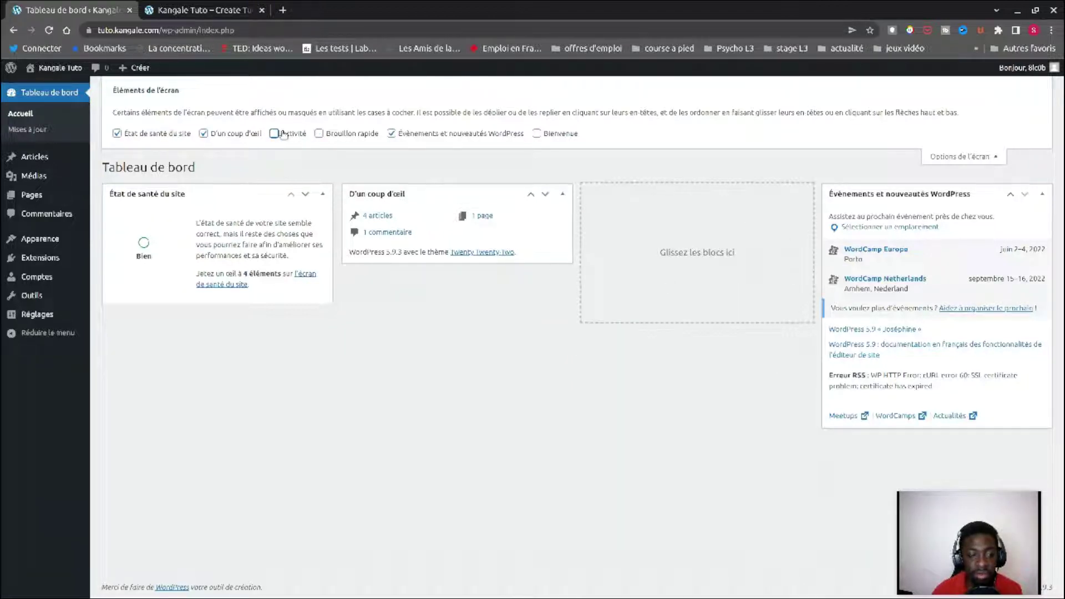
click(225, 134)
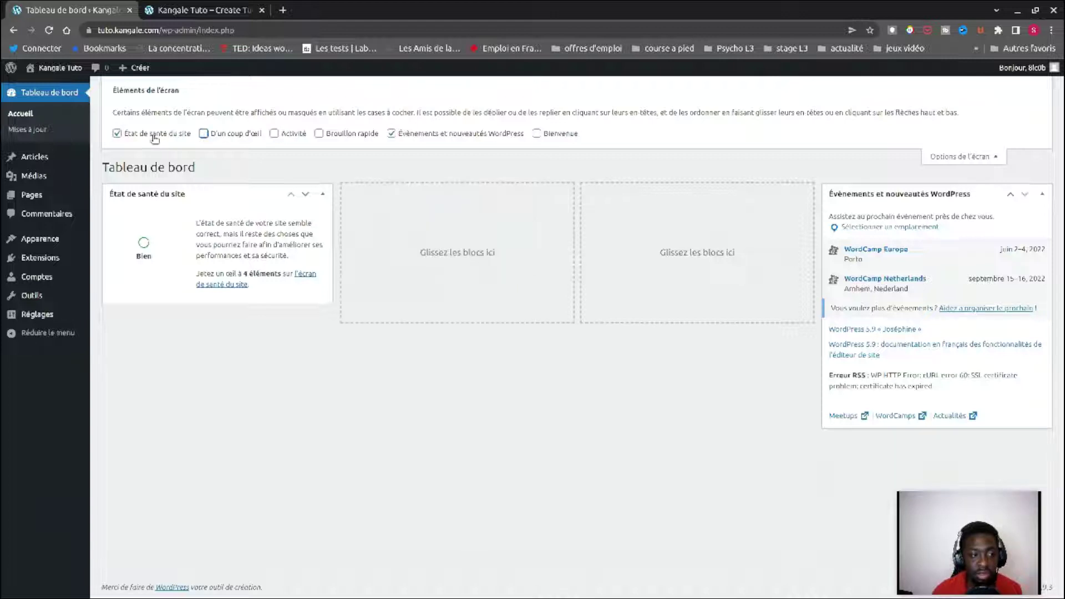
click(145, 135)
click(391, 133)
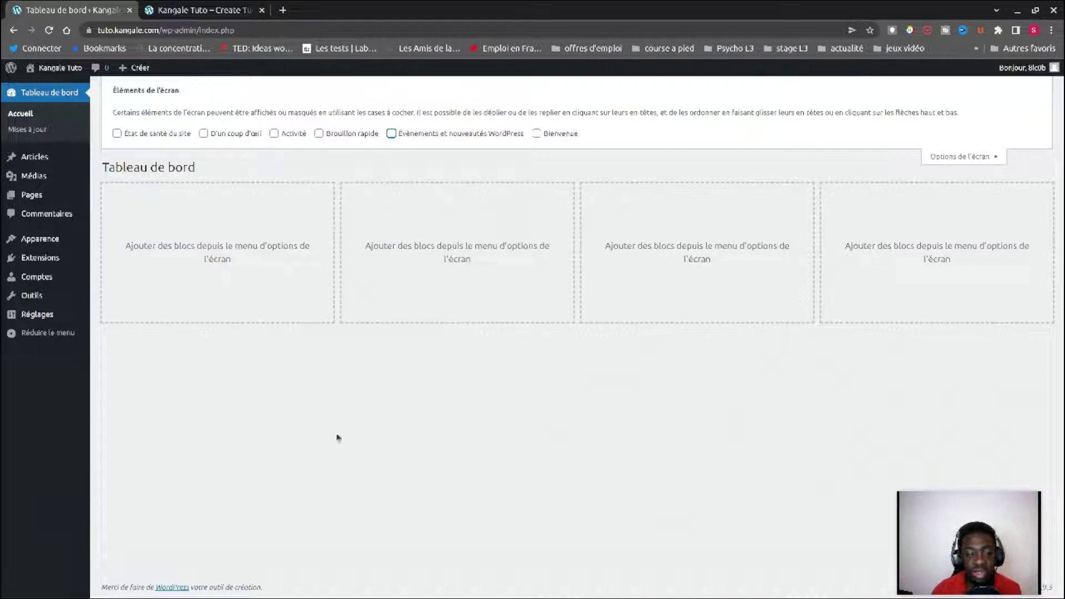
Show the État de santé du site, D'un coup d'œil and Activité blocks on the dashboard and close the screen options
click(138, 134)
click(211, 134)
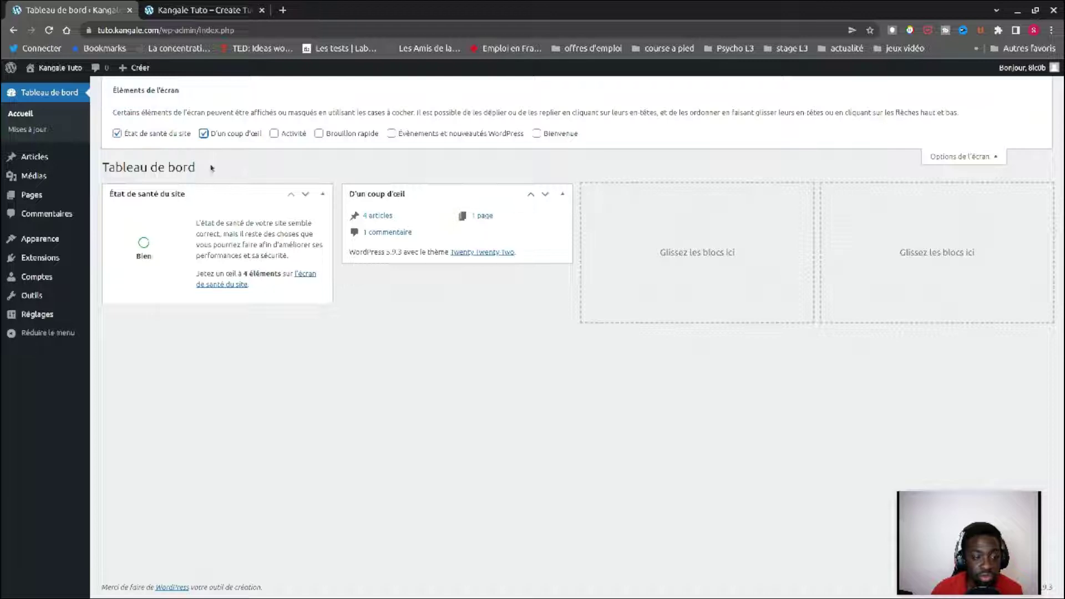
click(274, 133)
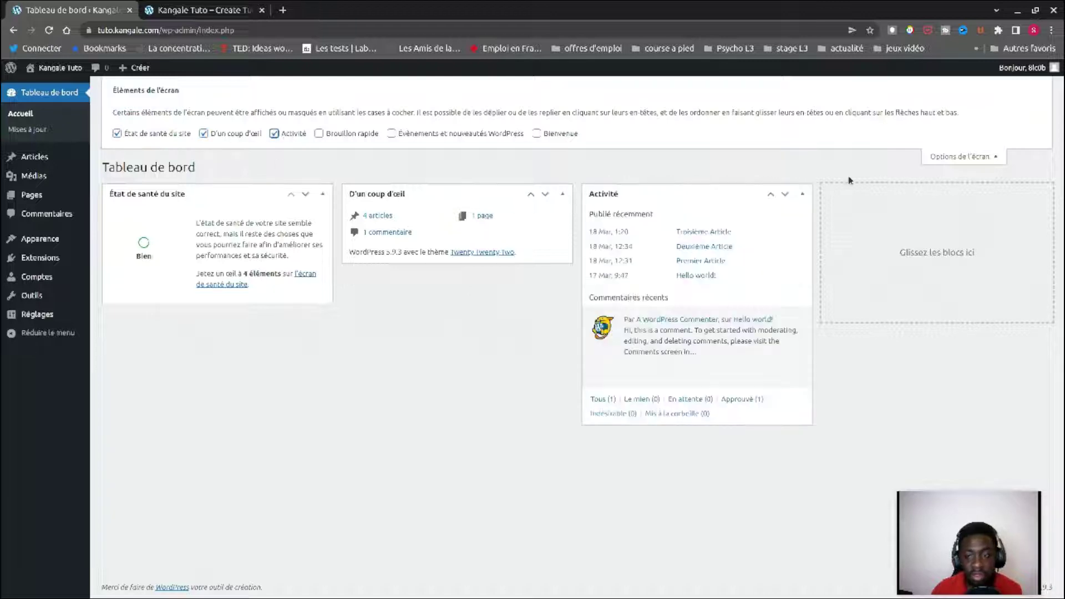
click(960, 157)
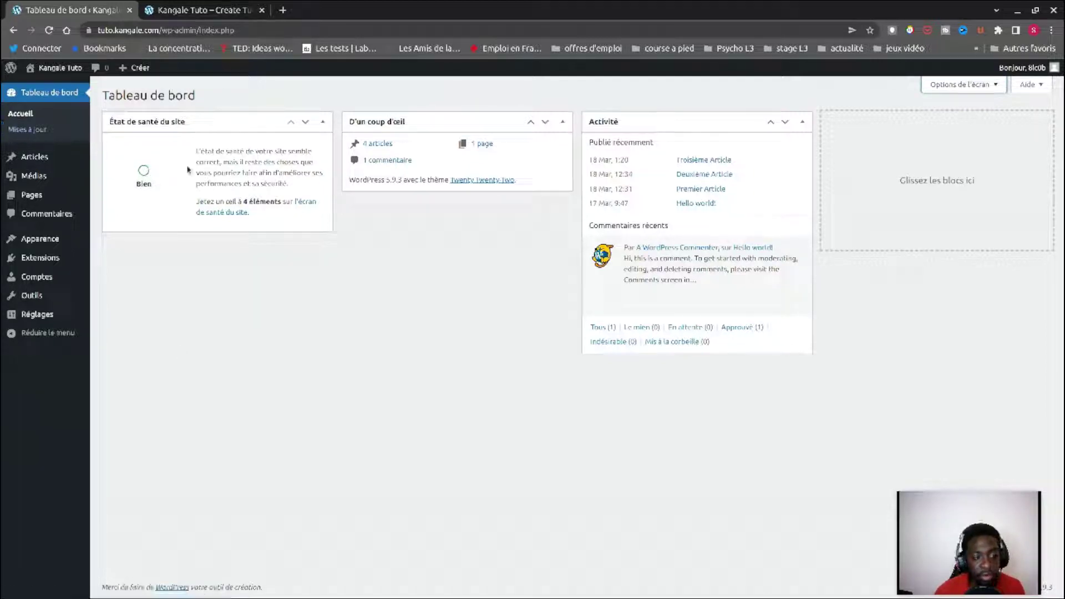
Look through the site's WordPress updates, articles, media library, pages and comments
click(26, 131)
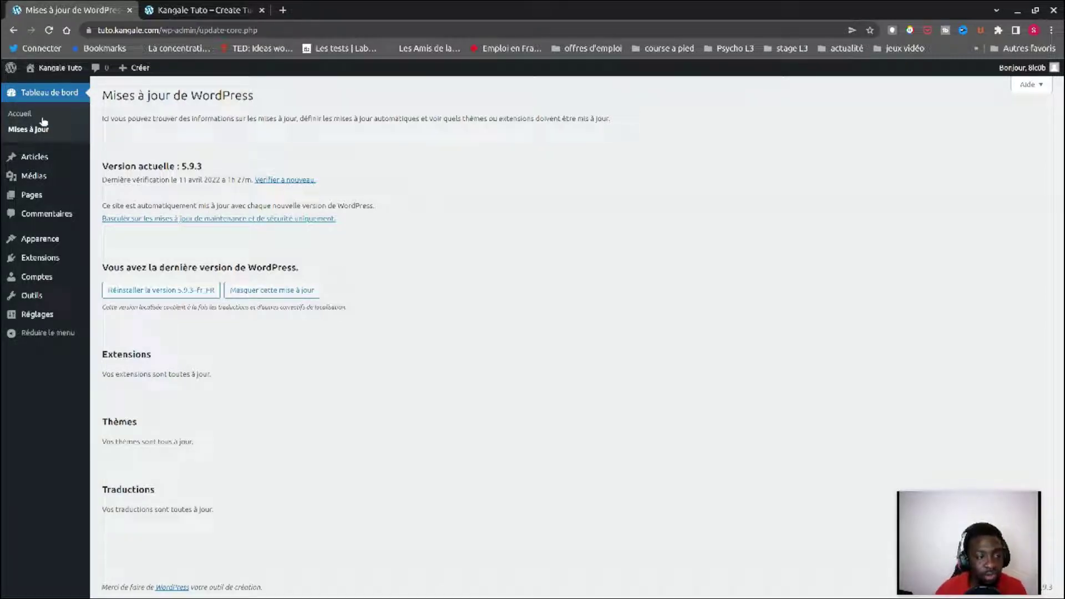
mouse_move(27, 159)
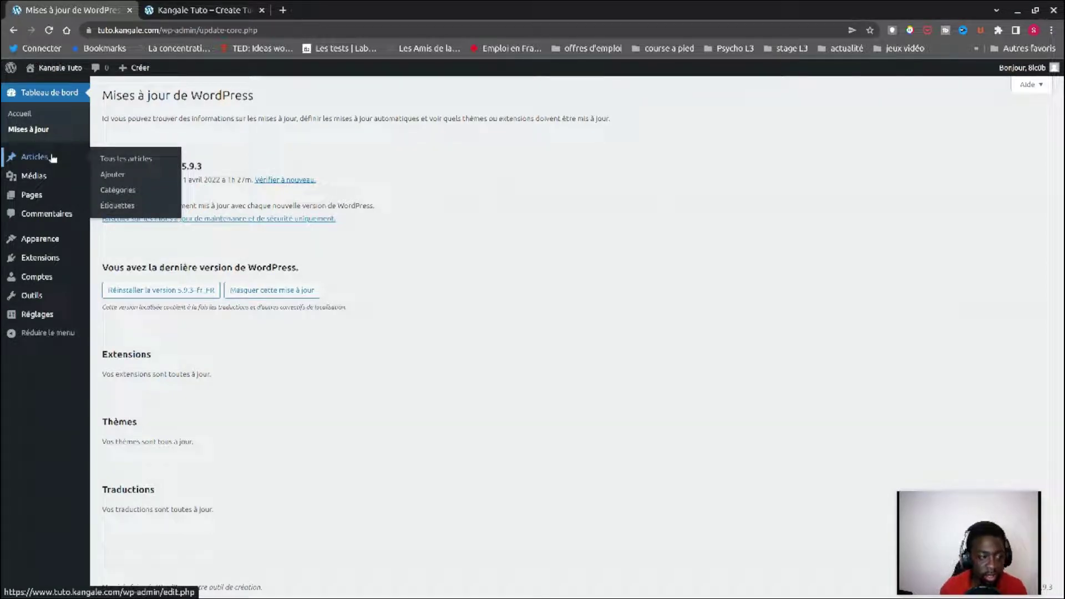
click(144, 160)
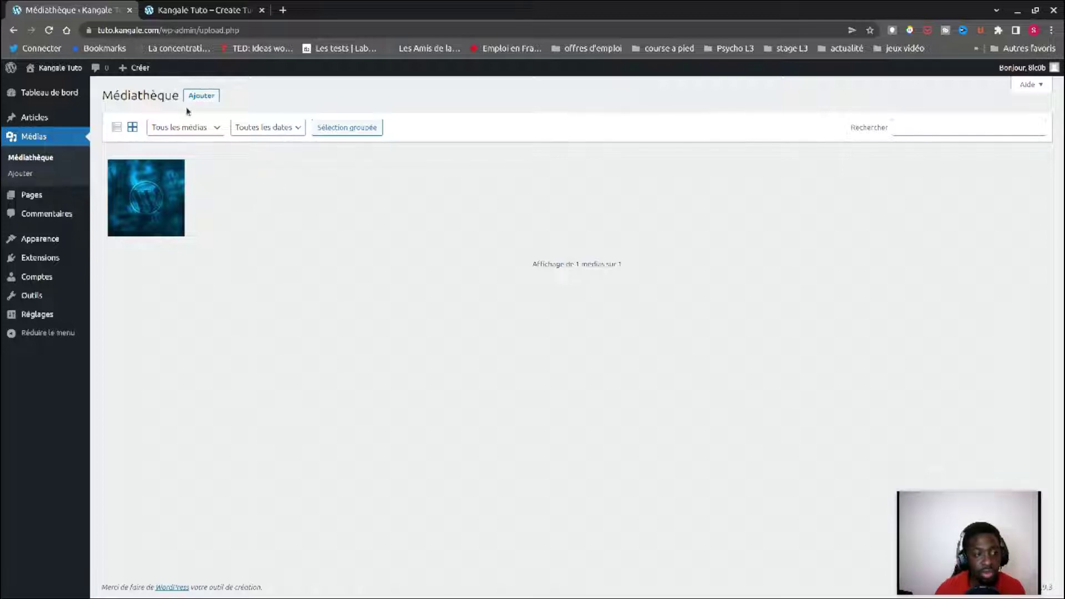
mouse_move(29, 197)
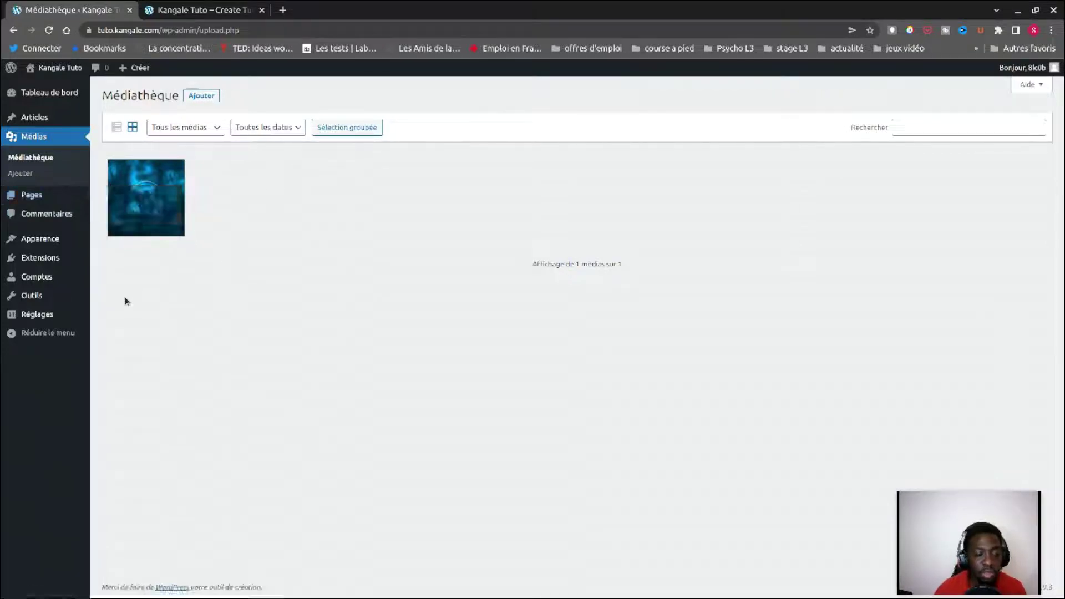
click(31, 199)
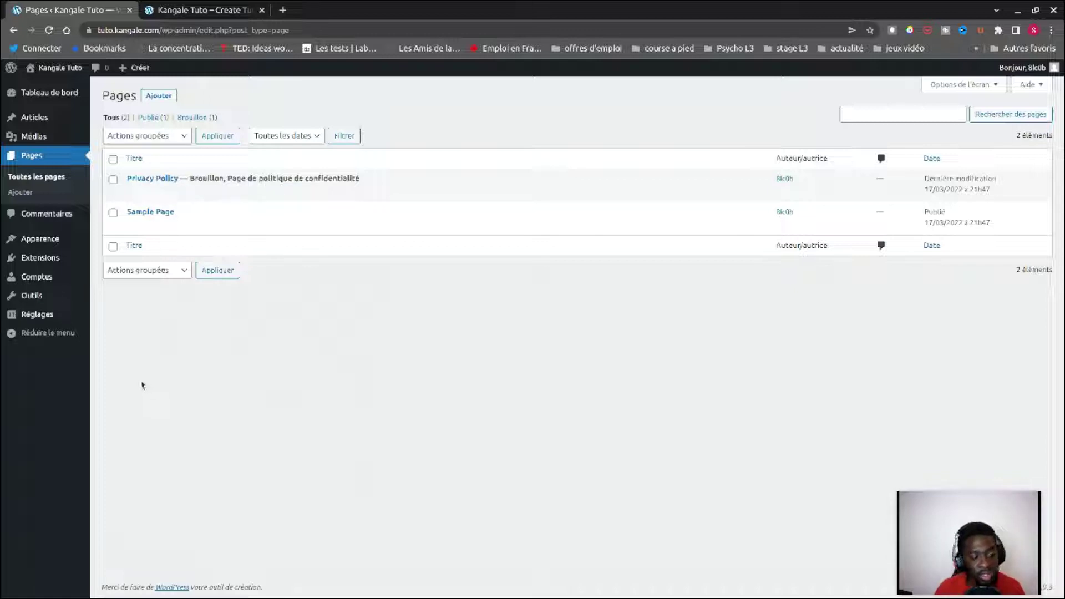
click(24, 216)
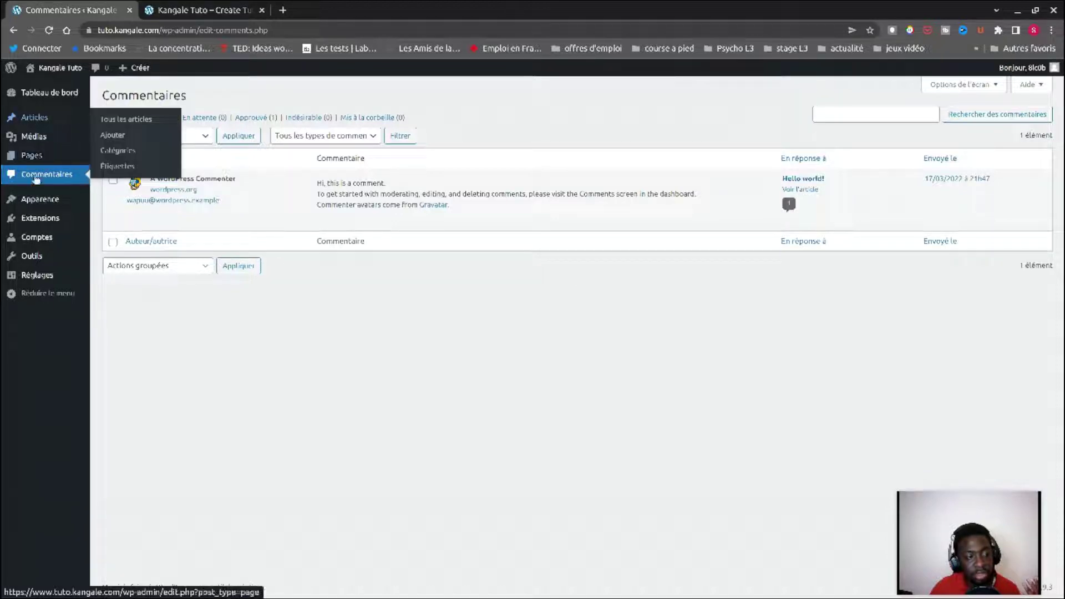
Look through the installed themes, the extensions, the user accounts and the available tools
mouse_move(57, 203)
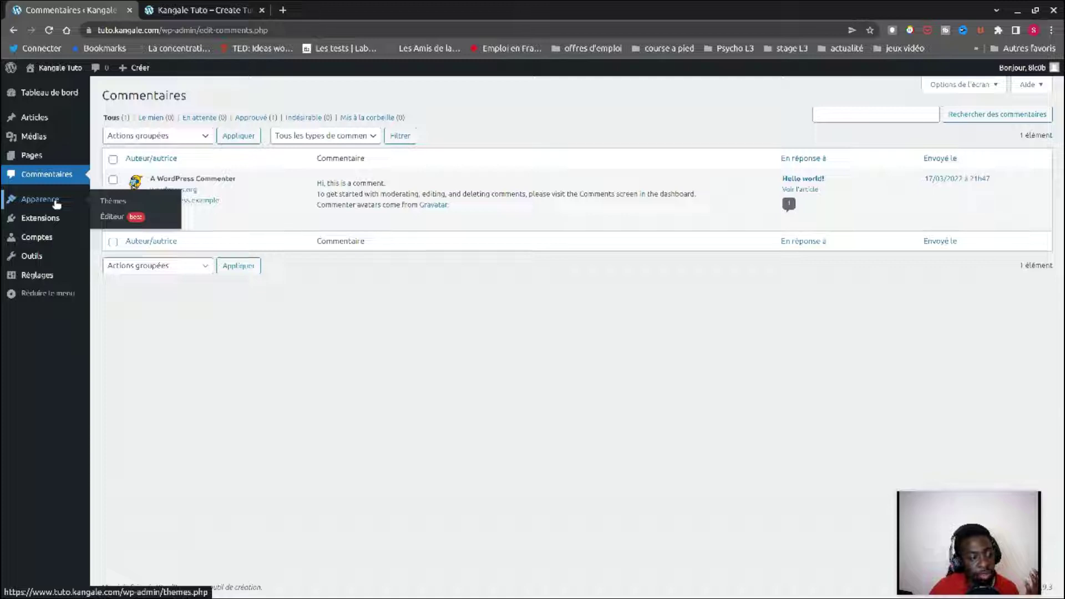
click(57, 203)
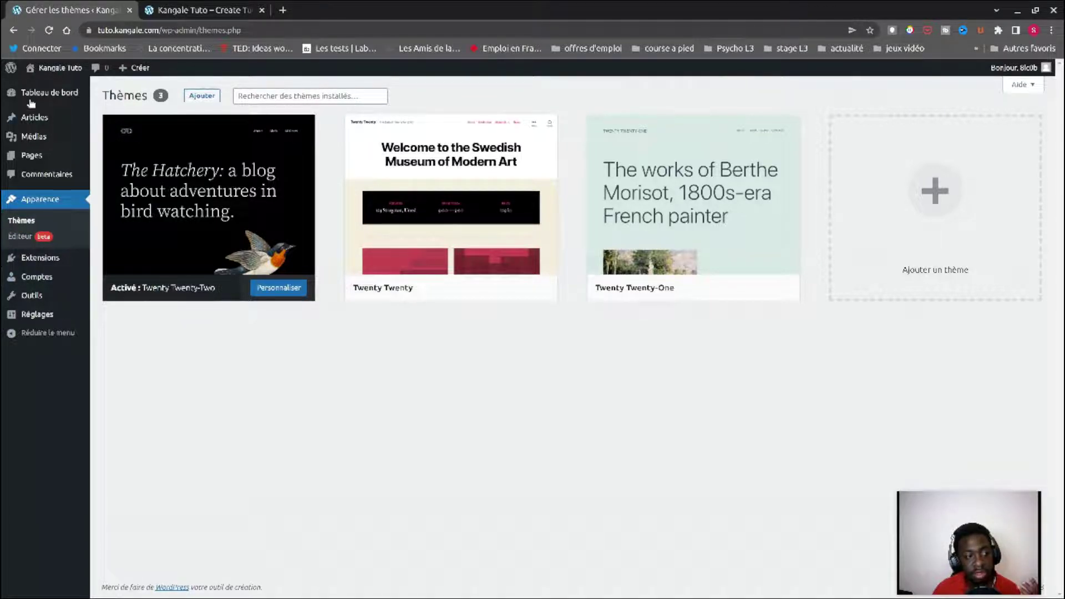
mouse_move(30, 98)
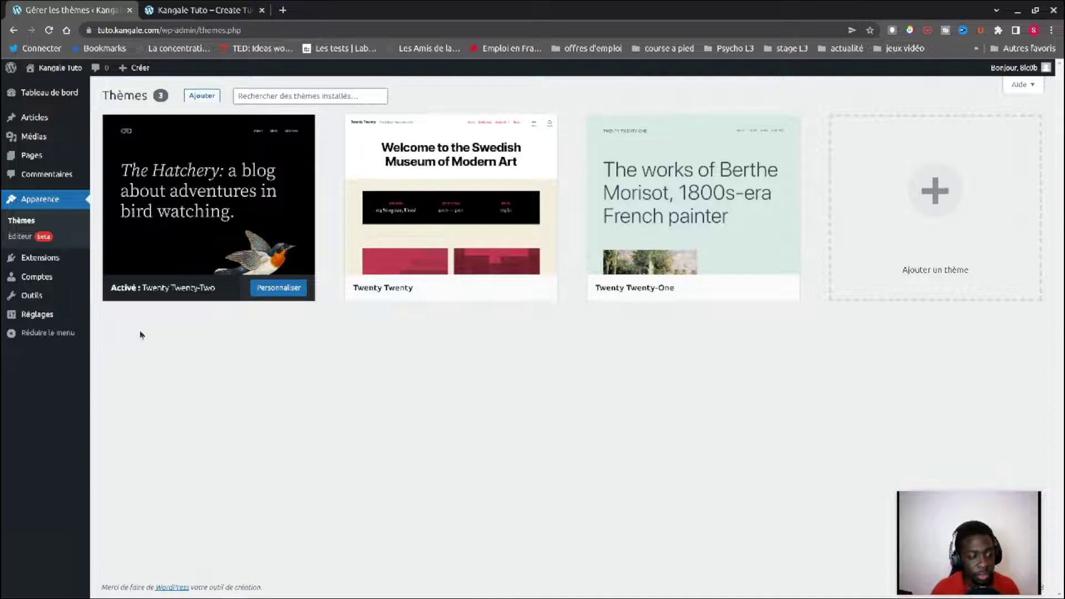
click(44, 259)
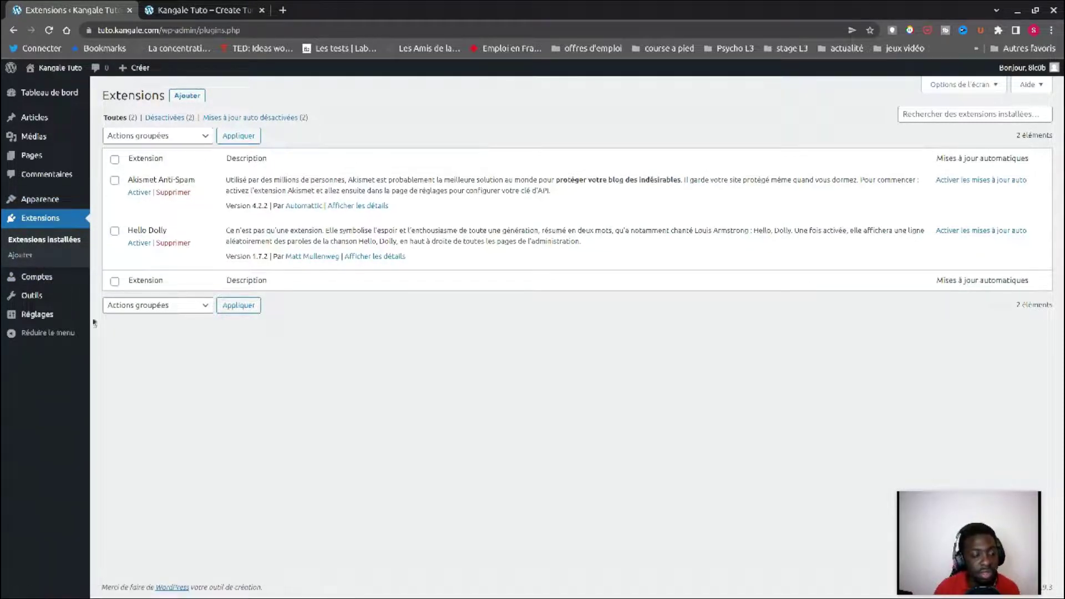
mouse_move(27, 281)
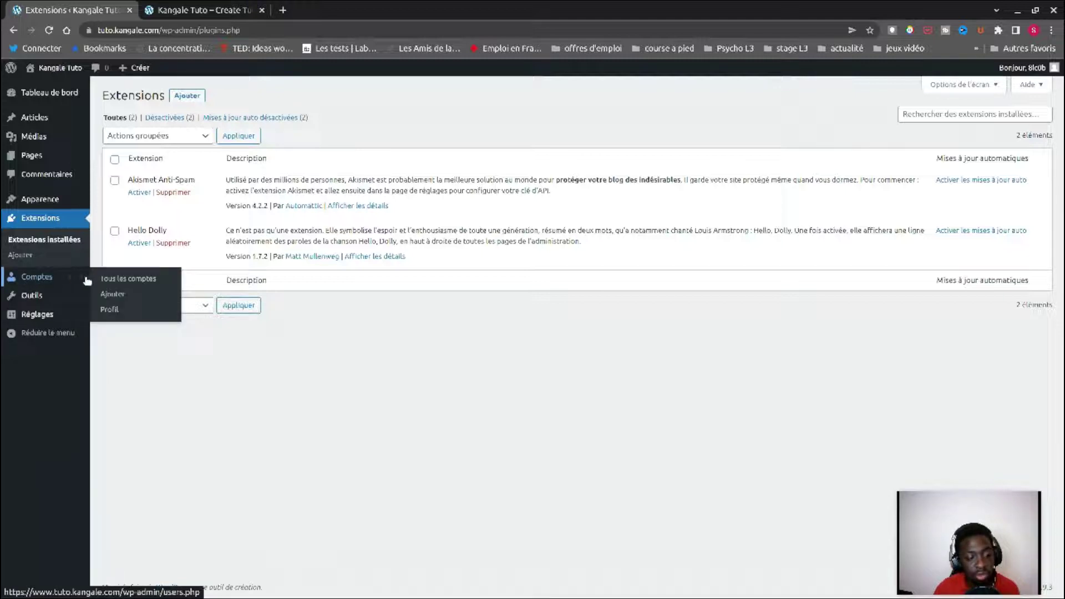
click(114, 279)
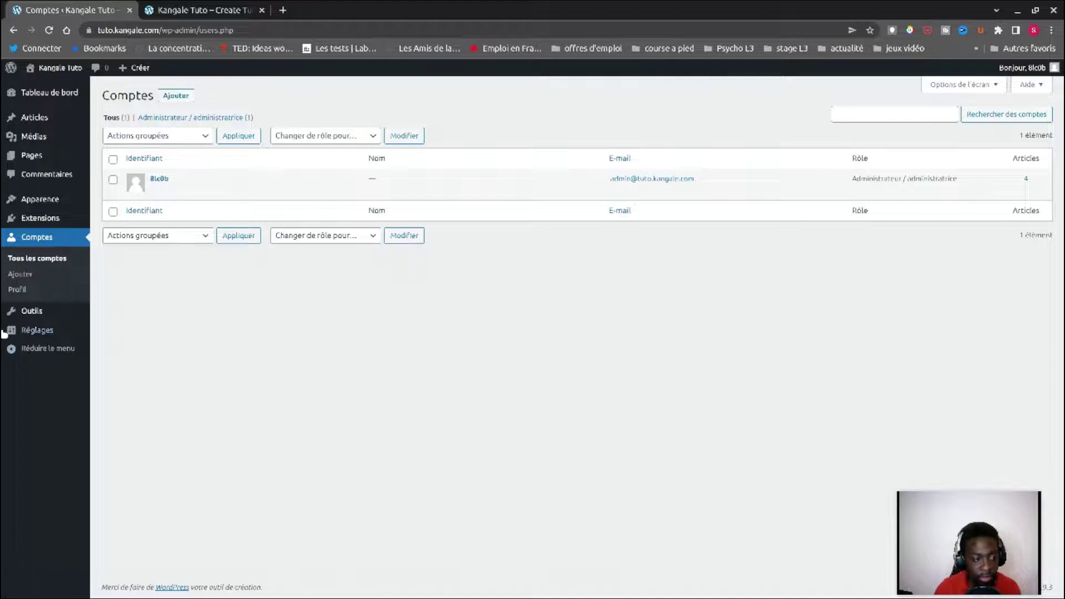
click(38, 327)
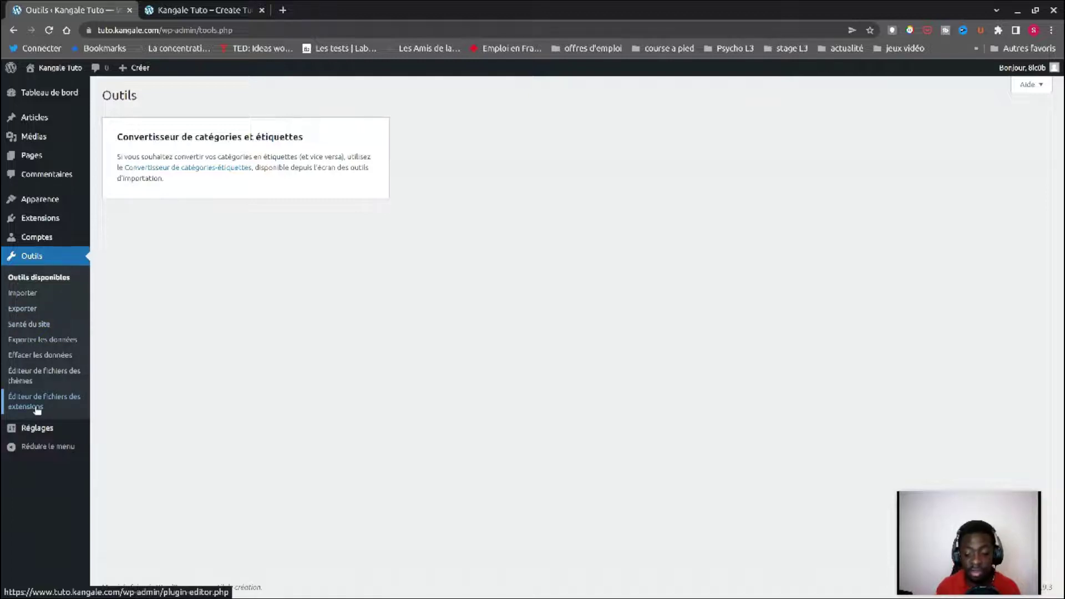
Examine the site's general settings, from the site title and slogan to the date, time and week-start formats
click(61, 430)
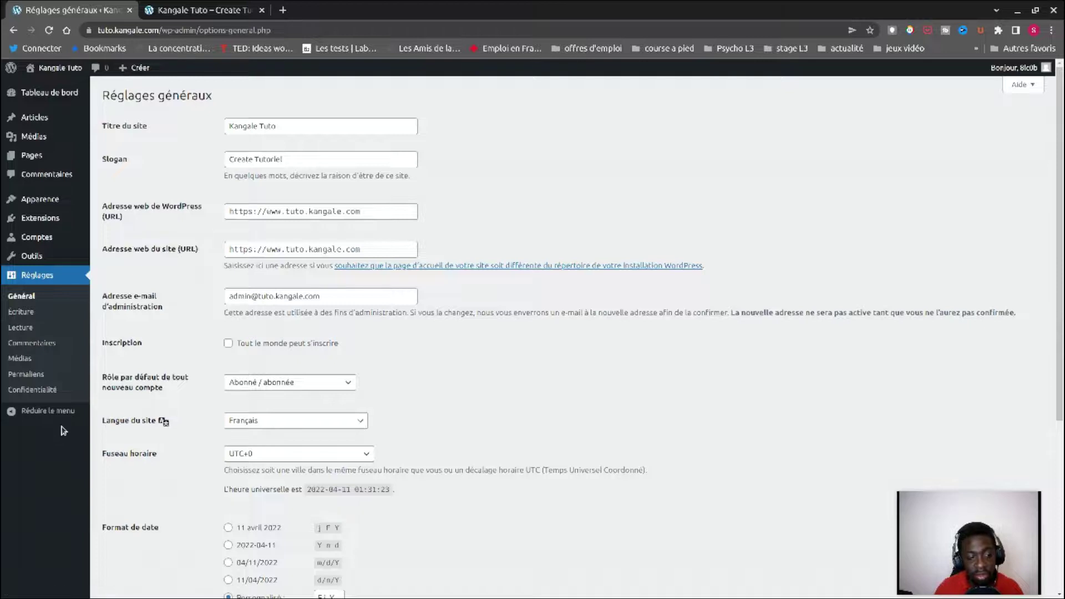
scroll(202, 384, down, 3)
scroll(232, 309, up, 3)
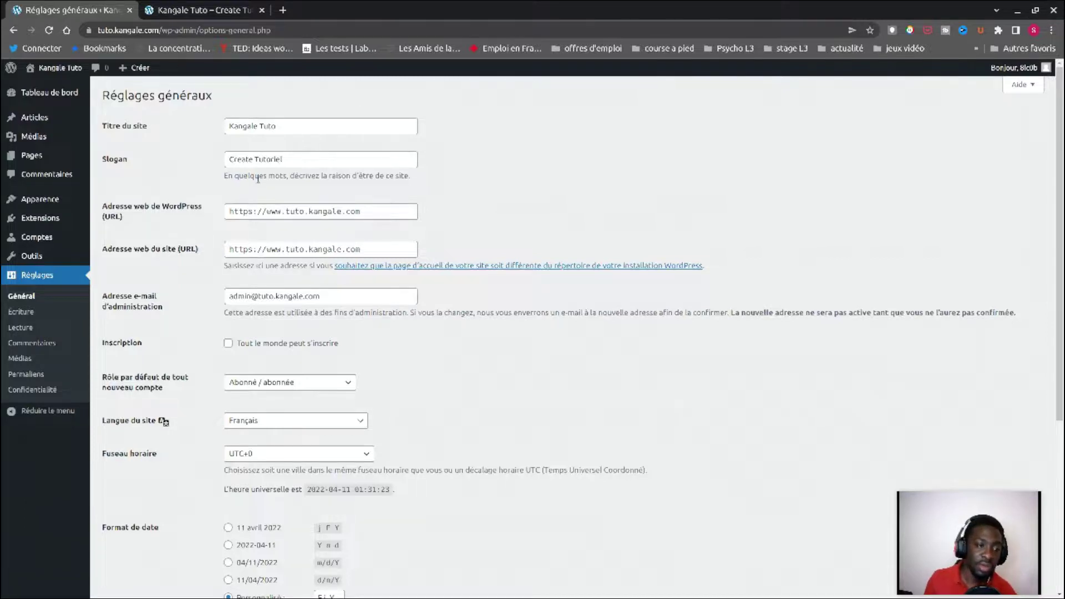
scroll(379, 333, down, 5)
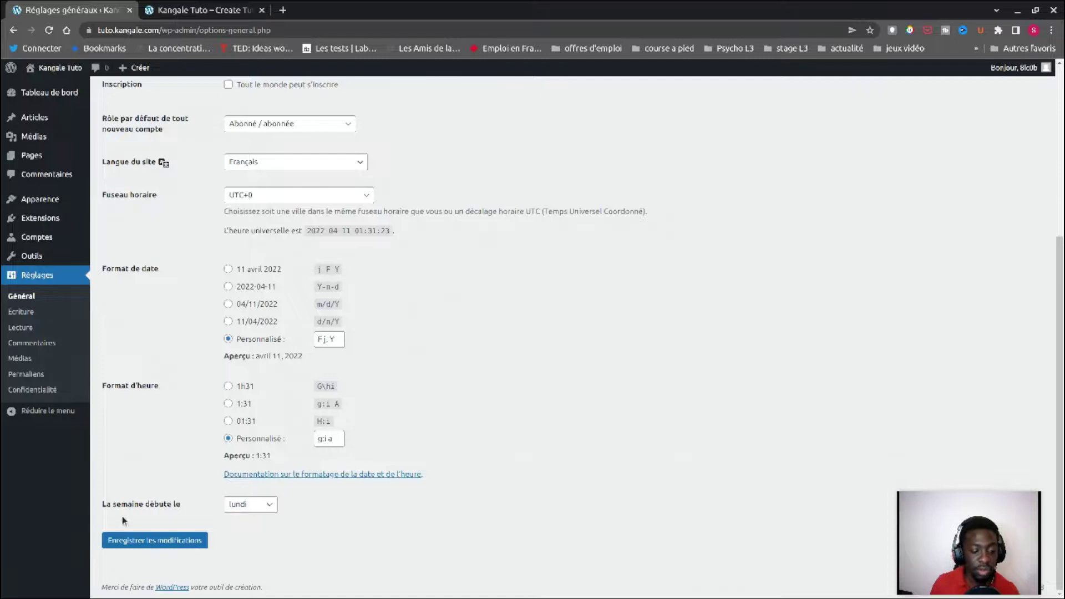
scroll(437, 484, up, 3)
scroll(437, 483, up, 2)
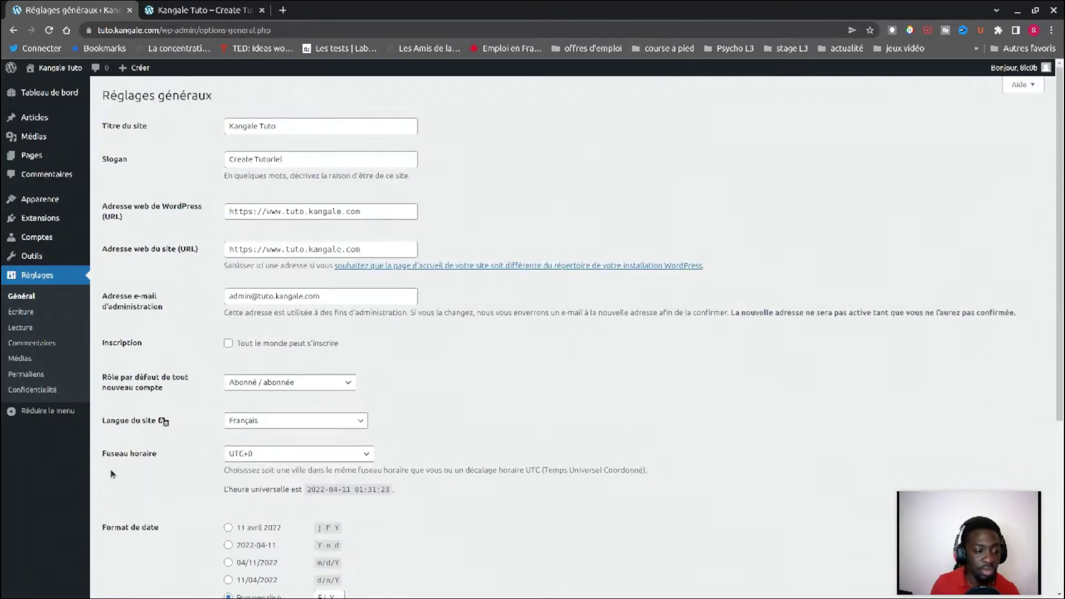
Go through the Écriture, Lecture, Commentaires, Médias and Permaliens settings pages
click(22, 304)
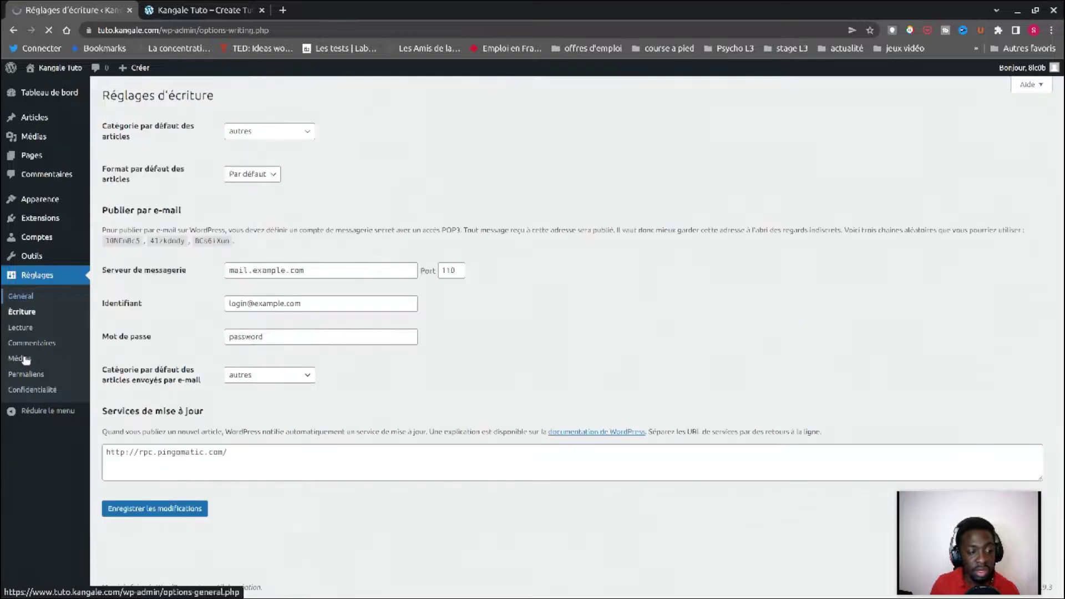
click(25, 328)
click(28, 343)
click(22, 357)
click(27, 375)
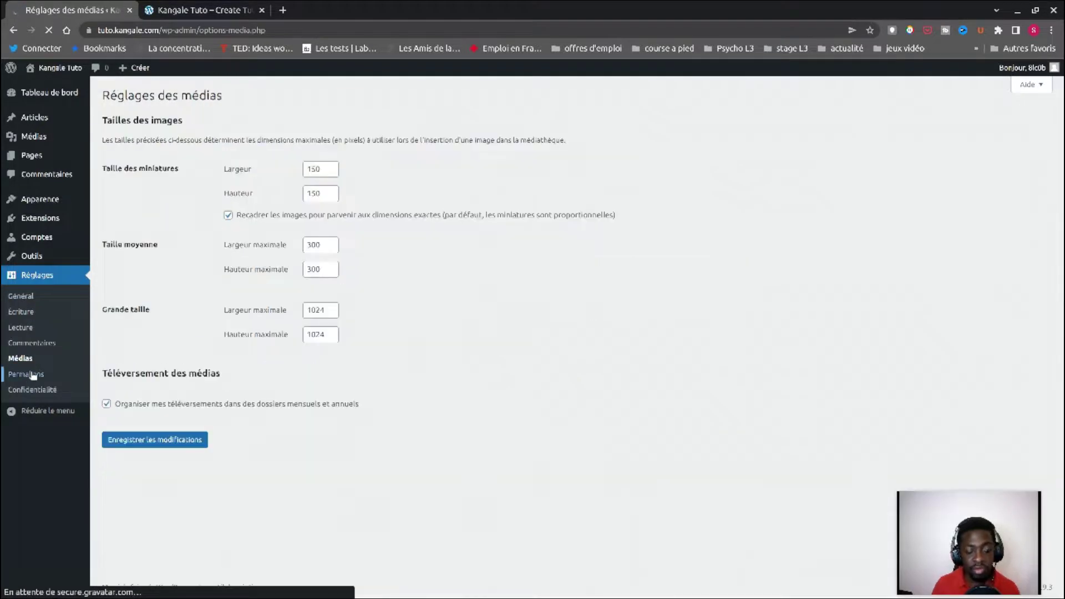